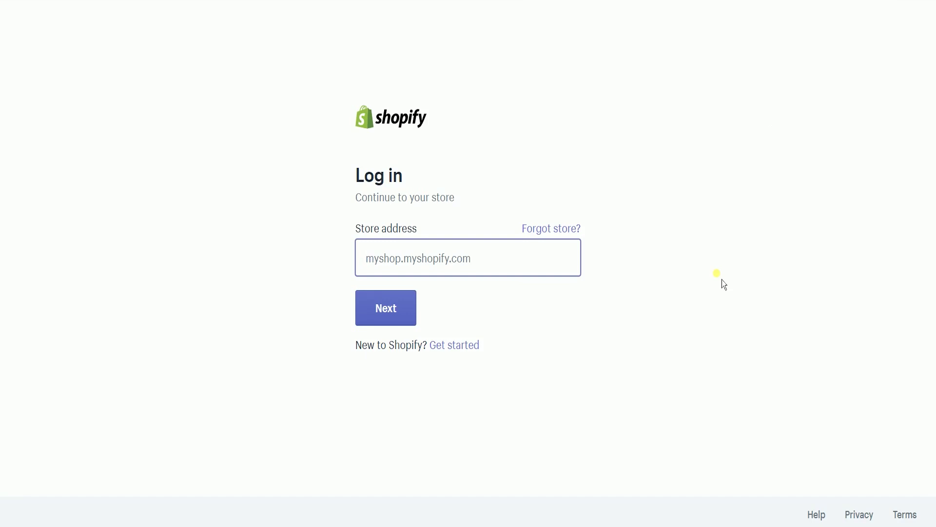
# Search the Shopify App Store for 'Facebook Marketing' and open the Facebook Marketing app by Shopify.
pyautogui.click(722, 280)
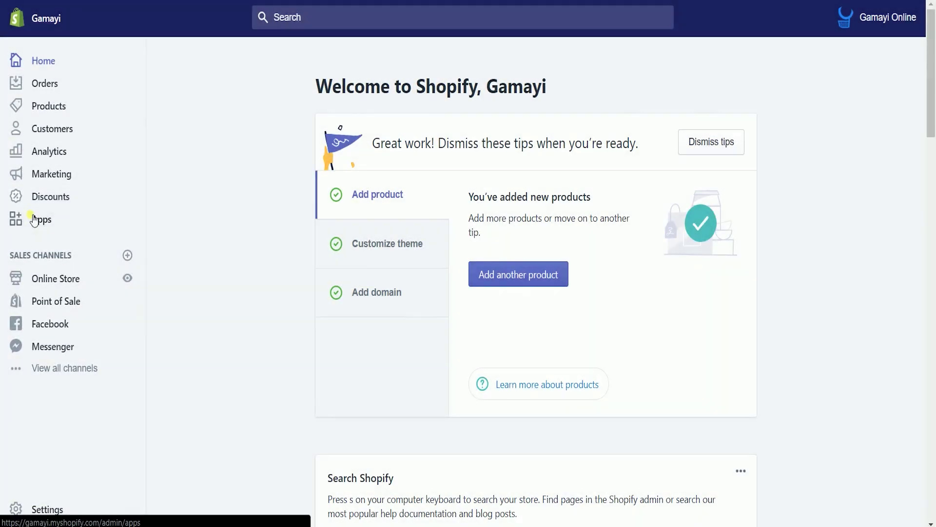
pyautogui.click(40, 219)
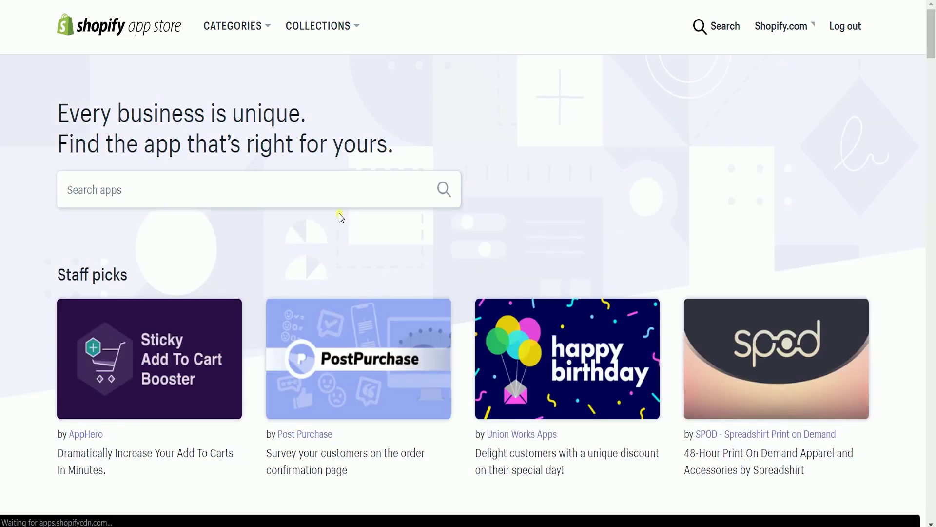
pyautogui.click(338, 196)
pyautogui.write('Faceboo')
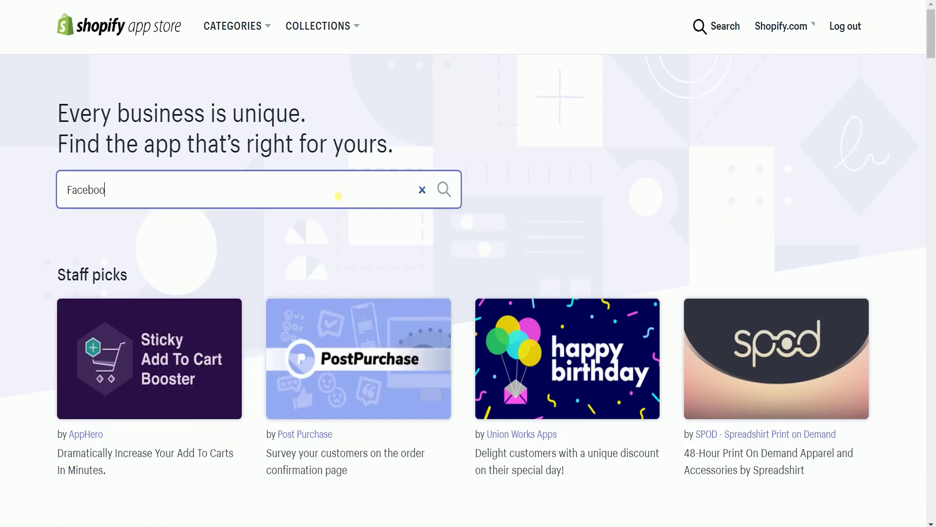
pyautogui.write('k Marketing')
pyautogui.press('Return')
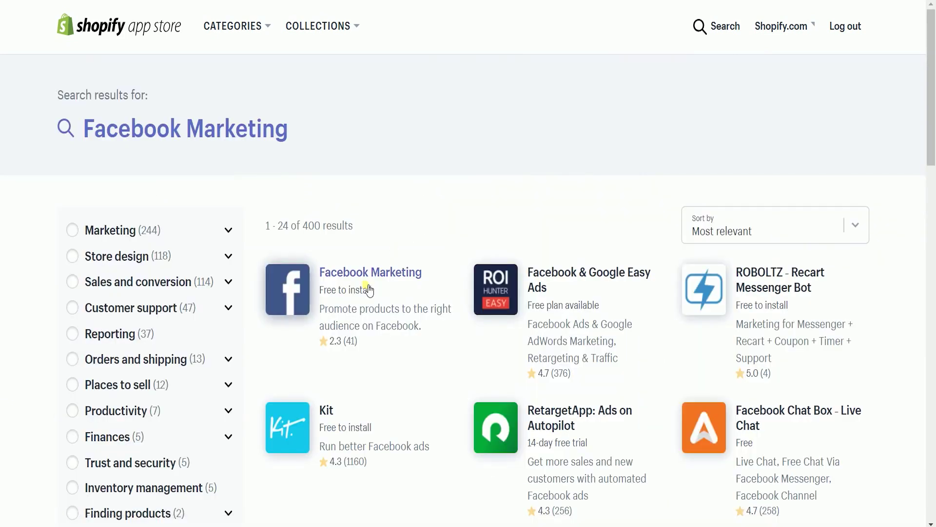
pyautogui.click(378, 275)
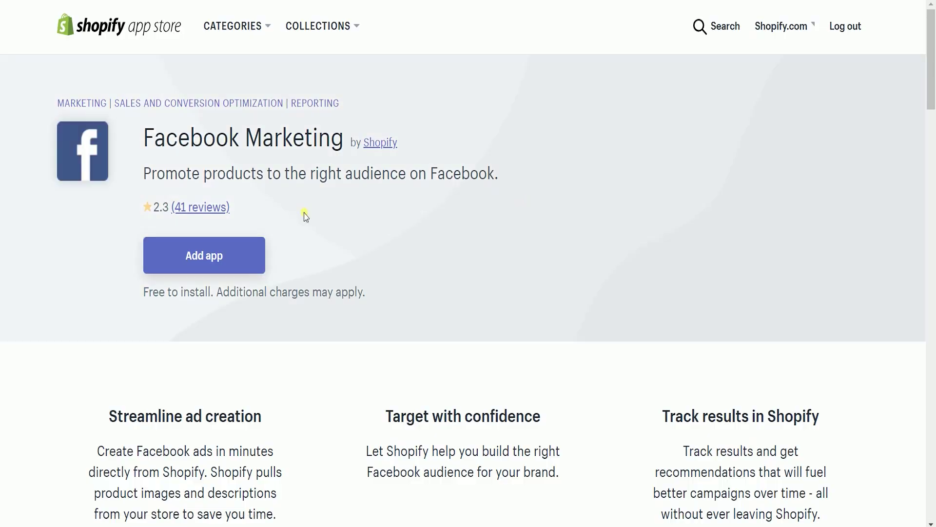
# Add the Facebook Marketing app to the store and approve its permissions to install it.
pyautogui.click(209, 262)
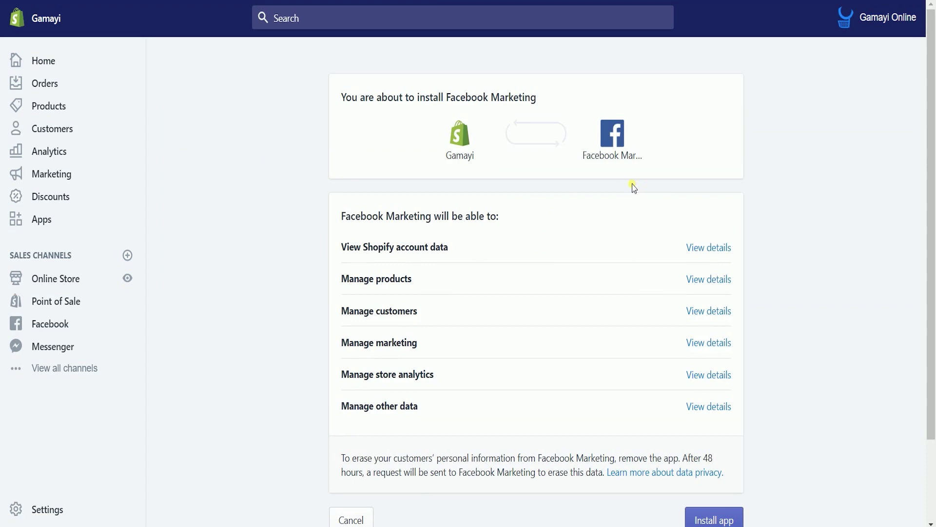
pyautogui.scroll(-2, 632, 185)
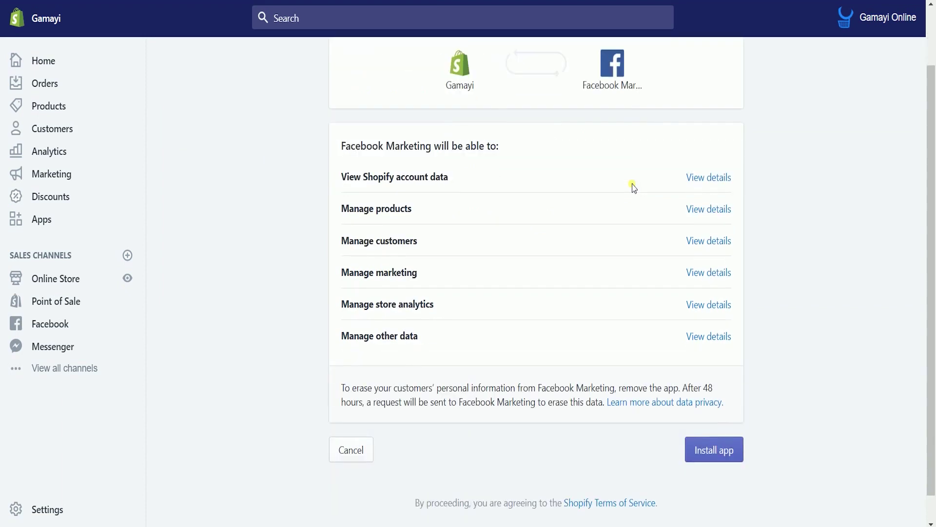
pyautogui.click(707, 456)
pyautogui.scroll(2, 707, 456)
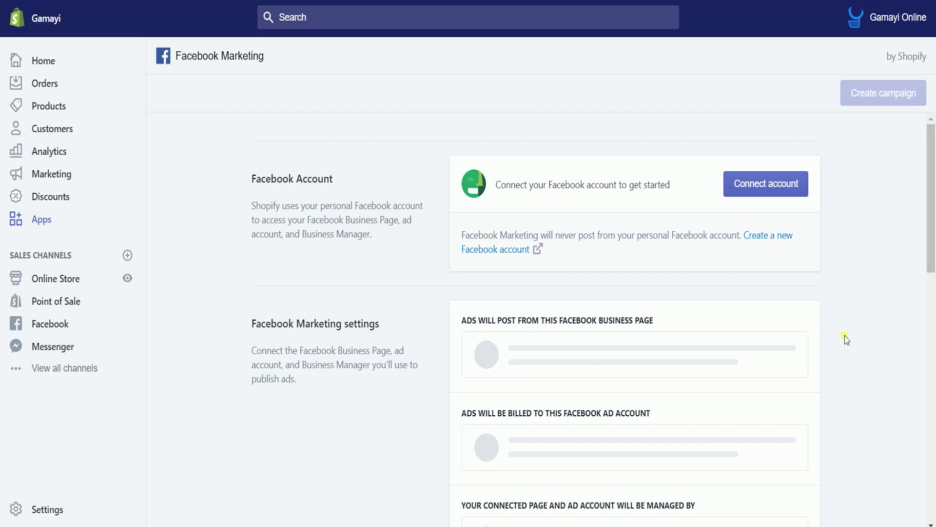
# Connect the personal Facebook account by re-entering its password and granting Shopify Marketing permissions.
pyautogui.click(740, 184)
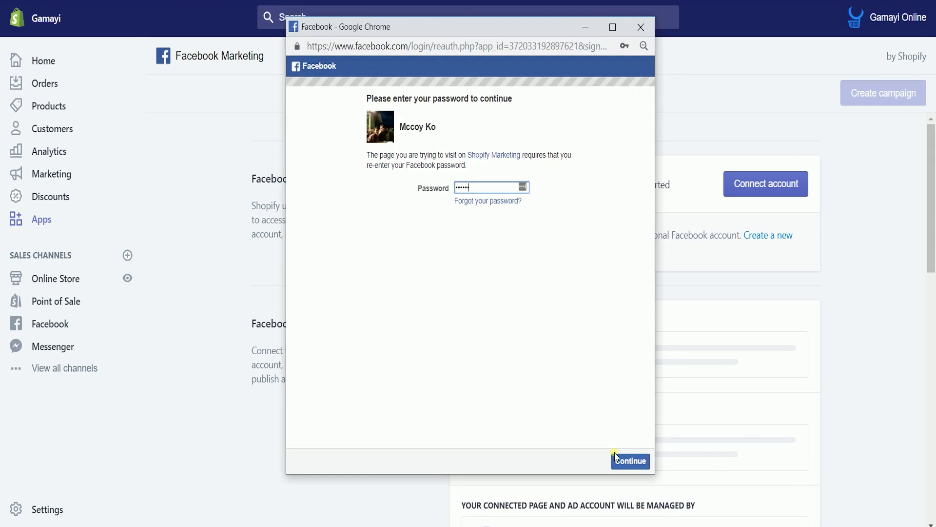
pyautogui.click(616, 458)
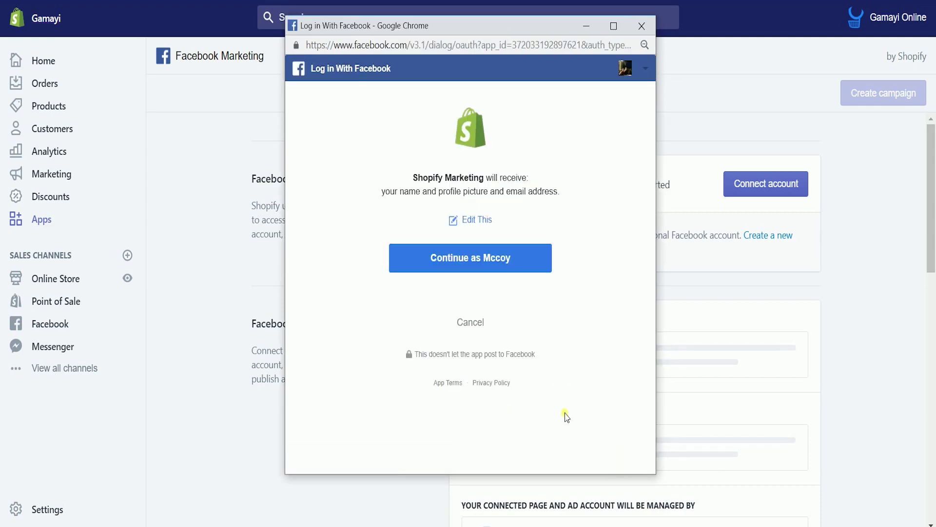
pyautogui.click(519, 258)
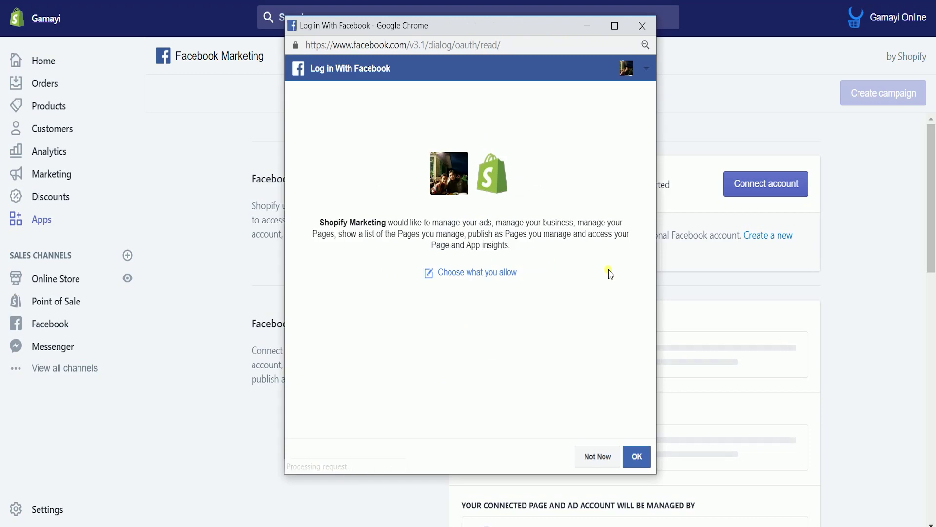
pyautogui.click(636, 463)
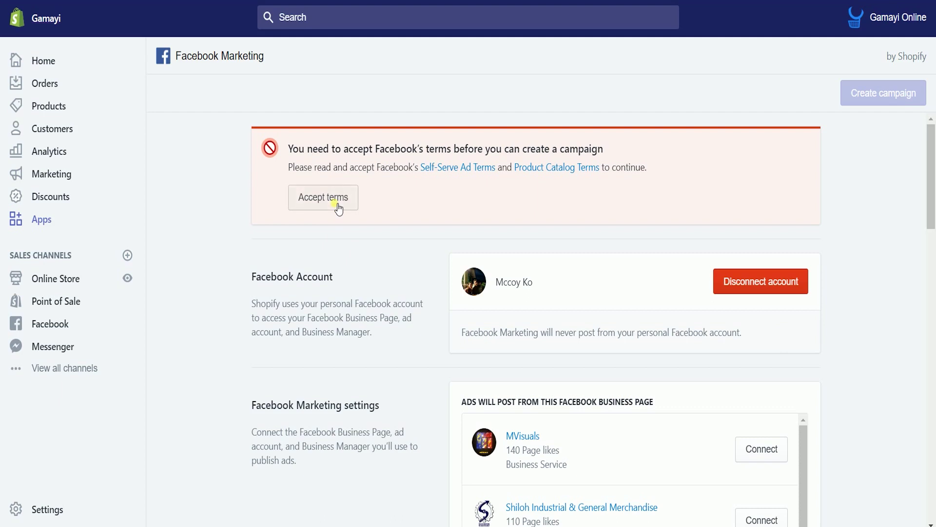
# Accept Facebook's ad and catalog terms and connect the MVisuals business manager.
pyautogui.click(323, 196)
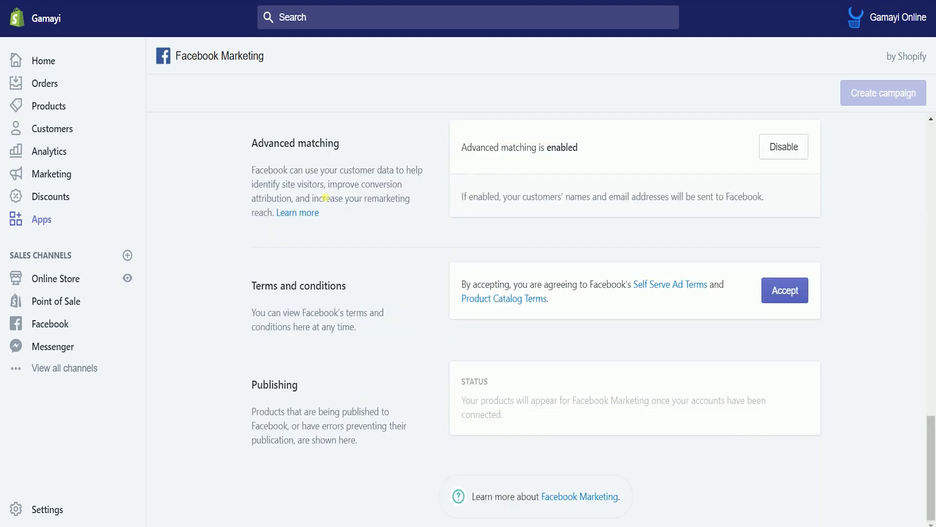
pyautogui.click(792, 299)
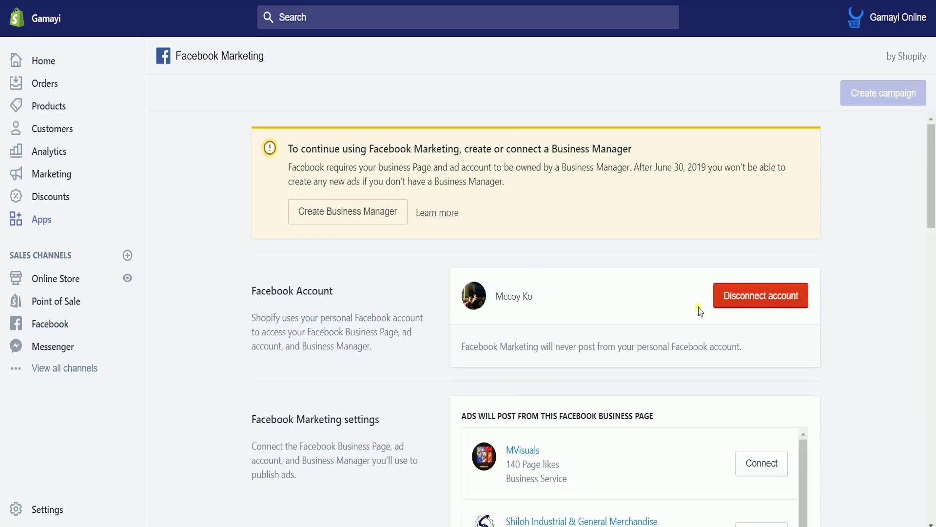
pyautogui.click(366, 218)
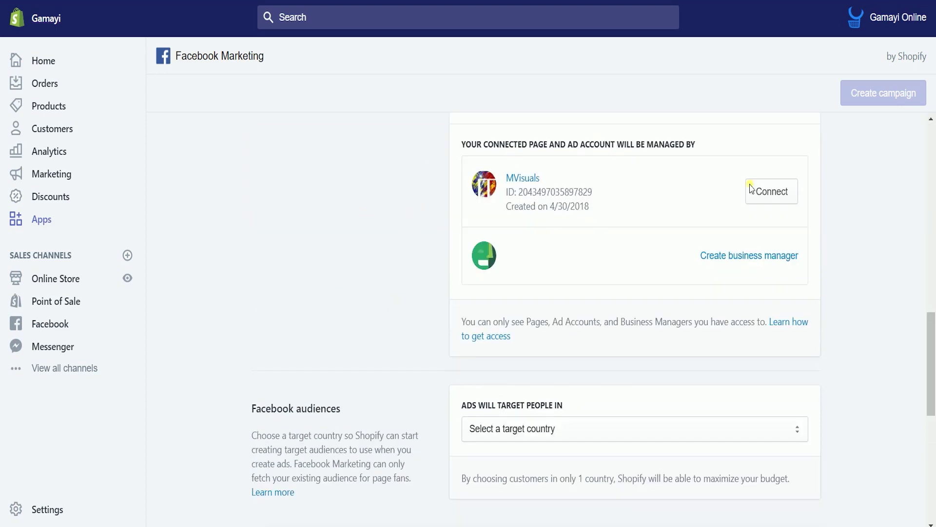
pyautogui.scroll(1, 884, 215)
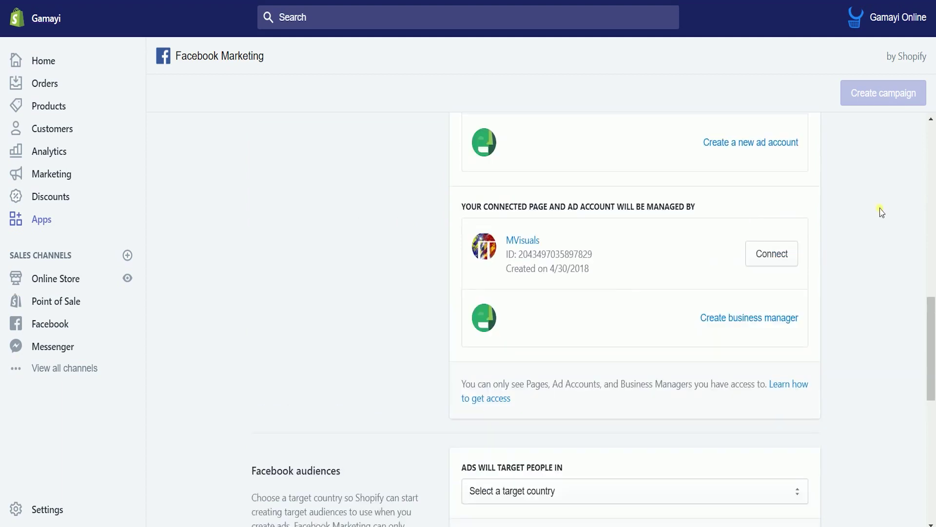
pyautogui.scroll(-1, 876, 211)
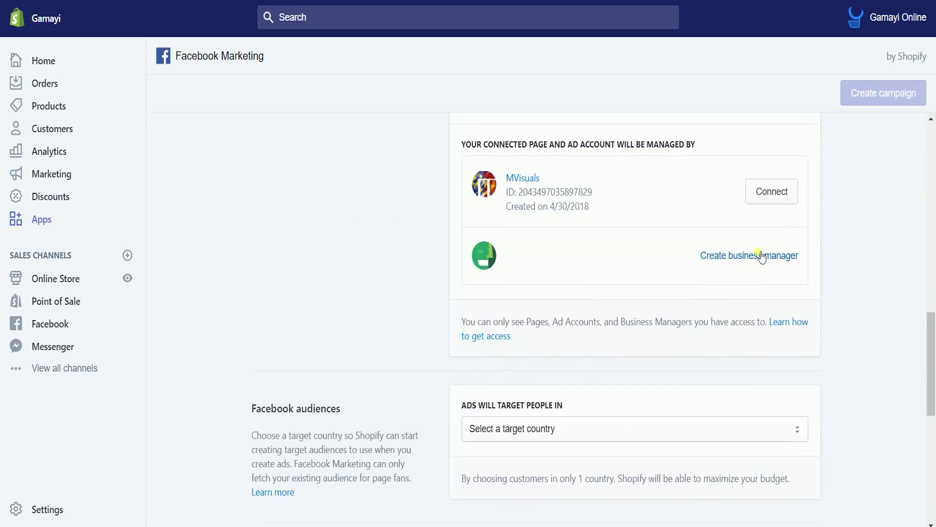
pyautogui.click(771, 195)
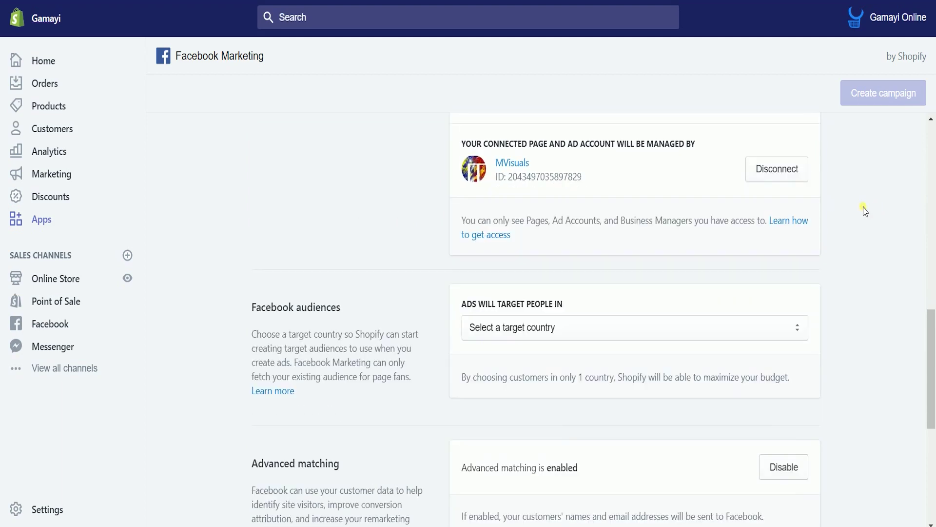
# Connect the Gamayi business page as the page the store's ads post from.
pyautogui.scroll(10, 865, 210)
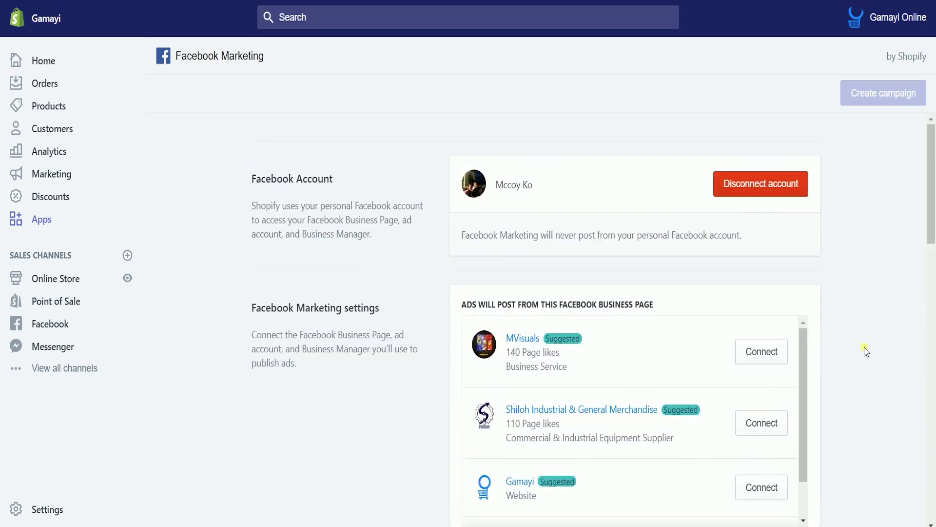
pyautogui.scroll(-2, 726, 426)
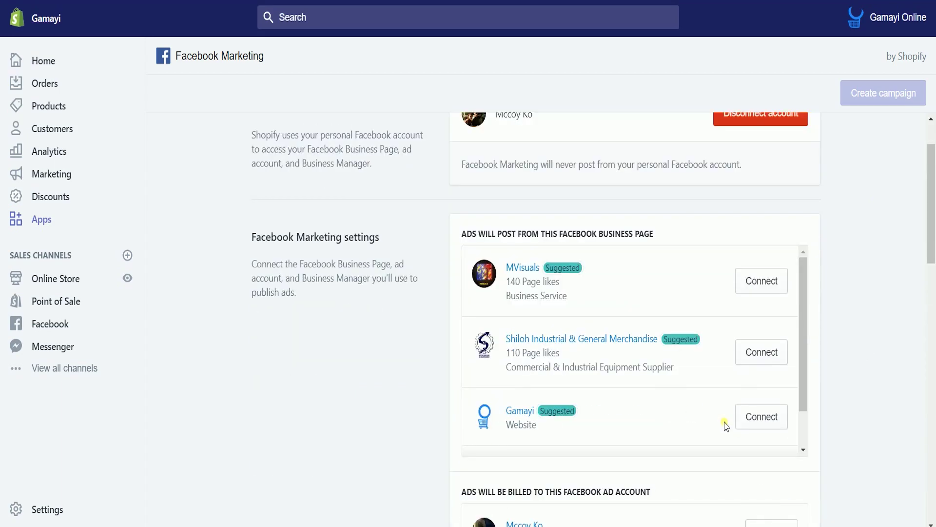
pyautogui.click(761, 420)
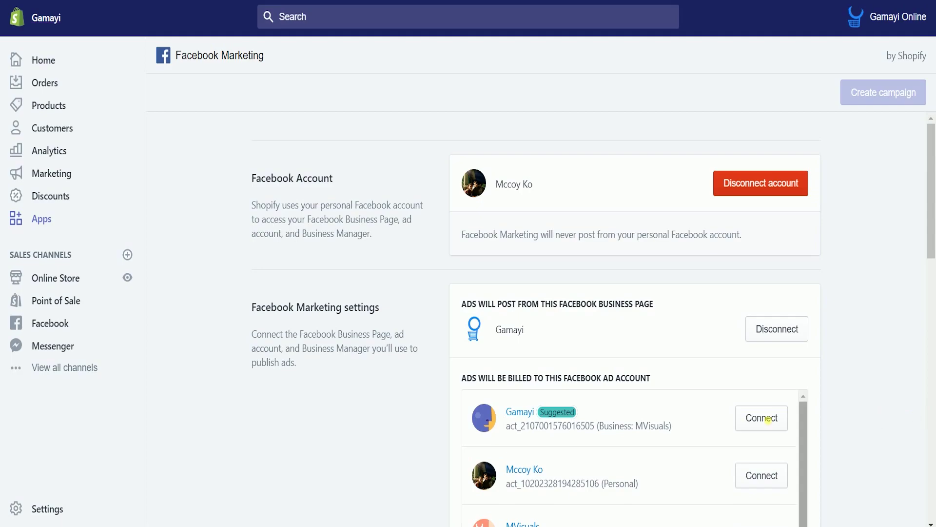
# Connect the Gamayi ad account for billing and accept the Custom Audiences terms.
pyautogui.click(773, 423)
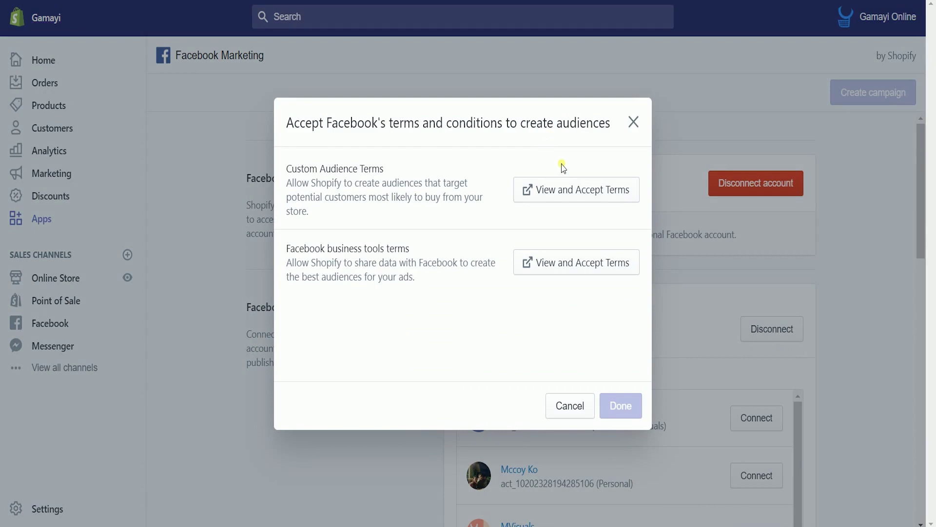
pyautogui.click(569, 195)
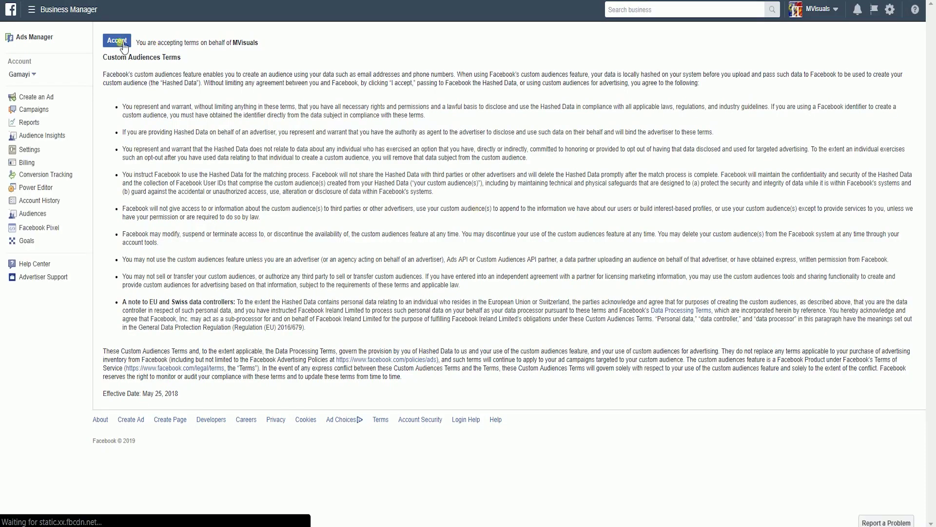
pyautogui.click(123, 46)
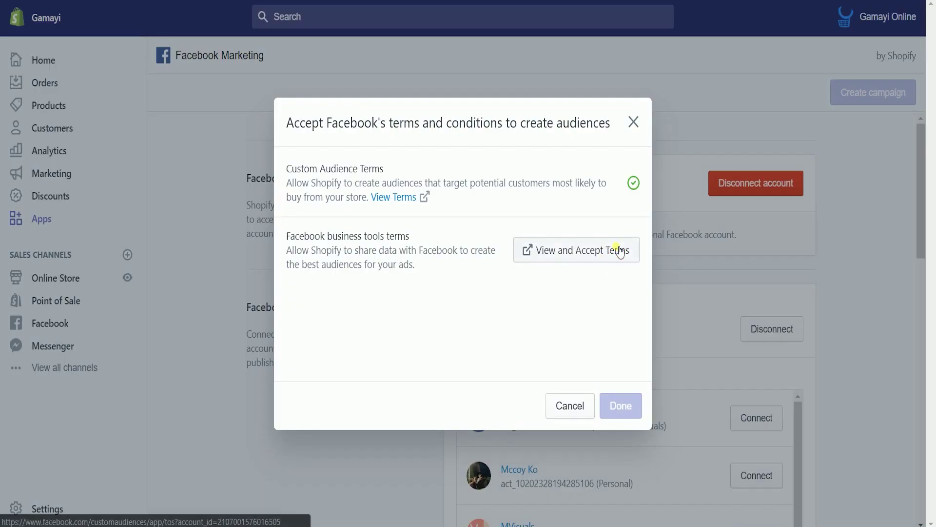
# Accept the Facebook Business Tools terms and finish the terms setup.
pyautogui.click(620, 250)
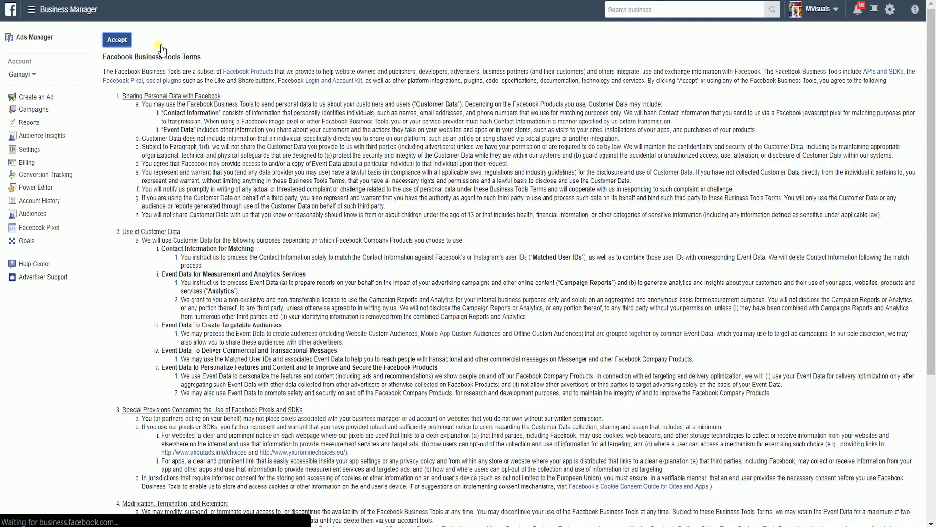
pyautogui.click(117, 39)
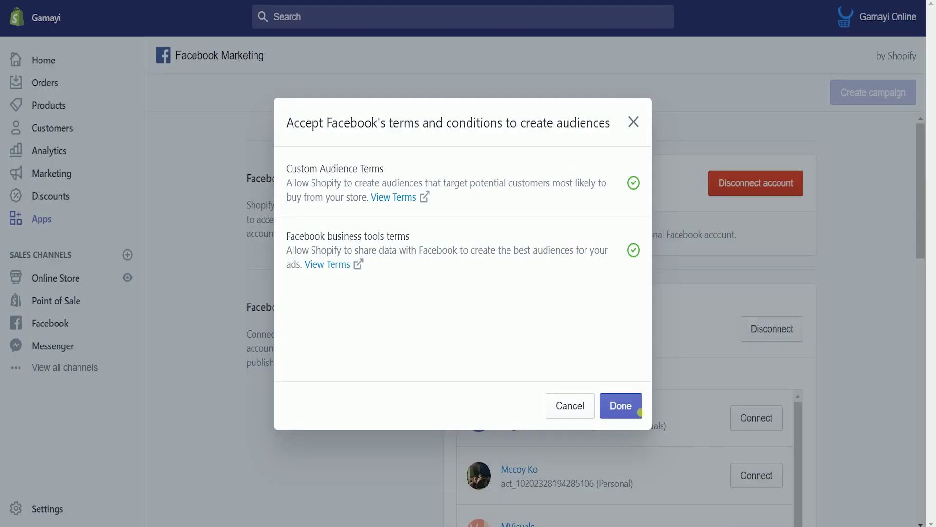
pyautogui.click(633, 412)
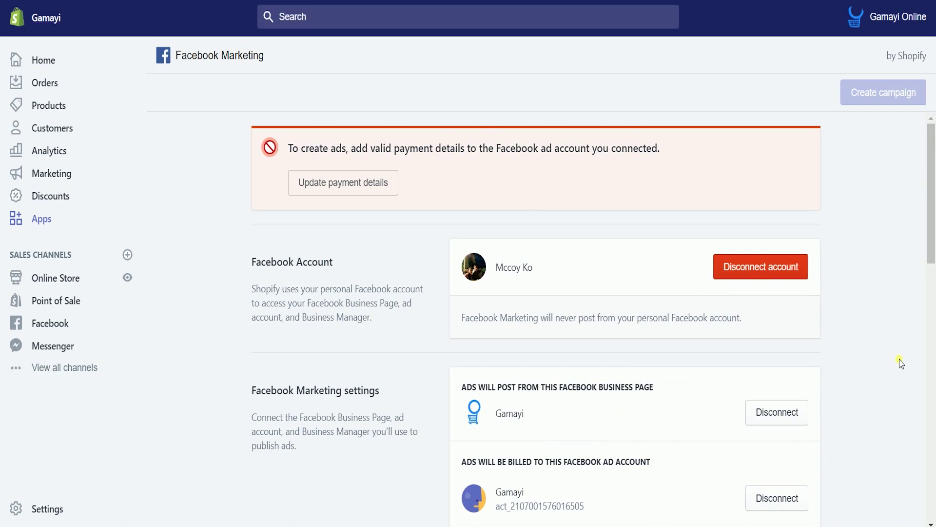
# Add a payment method to the ad account, then go to the Marketing overview via Create campaign.
pyautogui.click(393, 183)
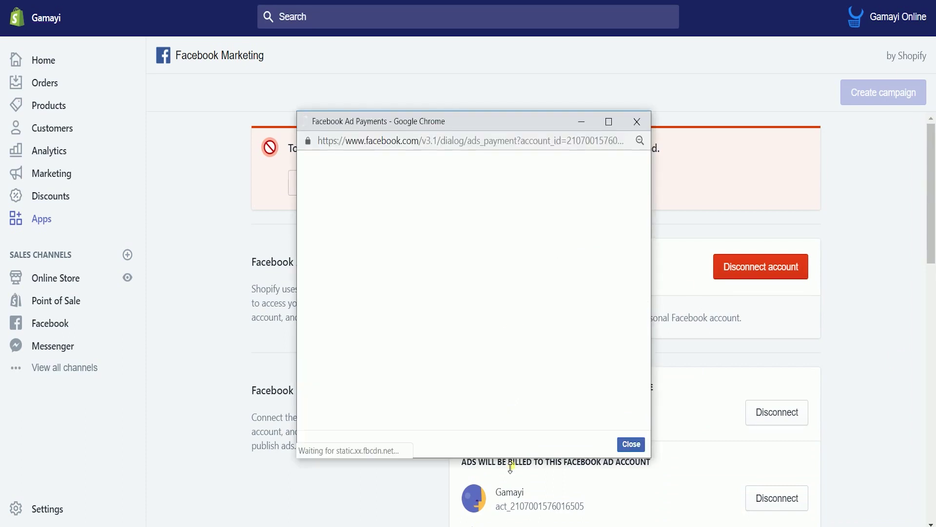
pyautogui.click(610, 168)
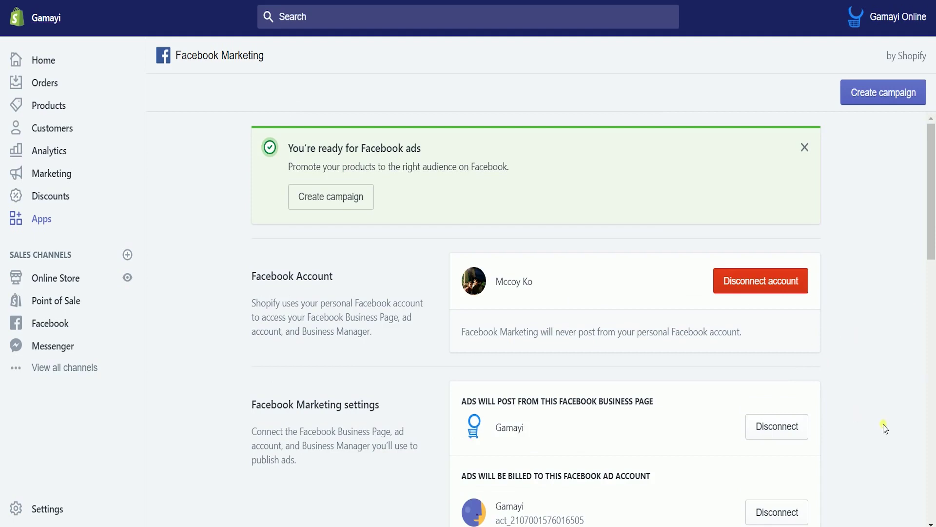
pyautogui.scroll(-9, 885, 428)
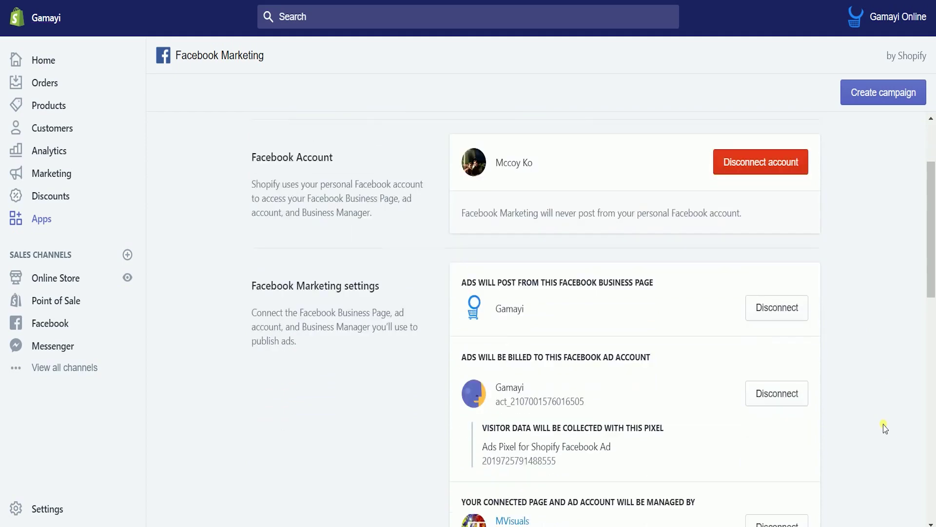
pyautogui.scroll(9, 885, 428)
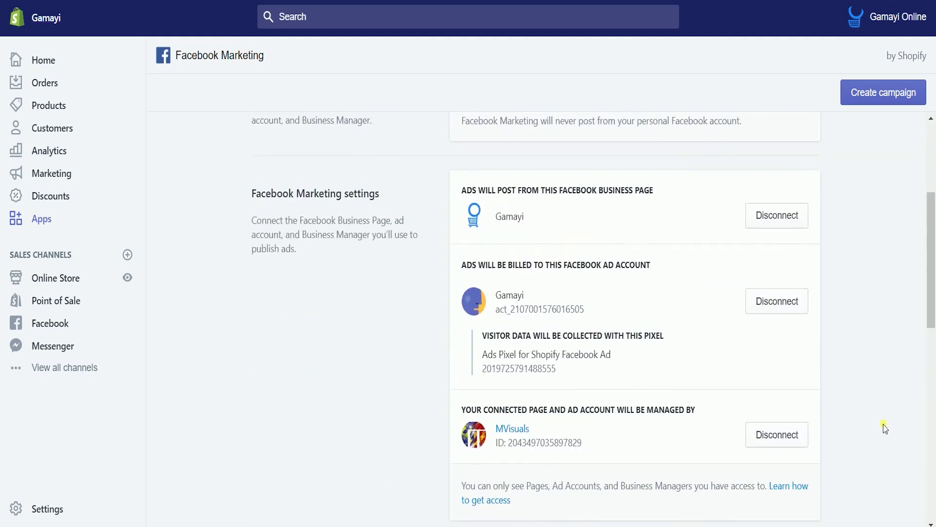
pyautogui.click(887, 96)
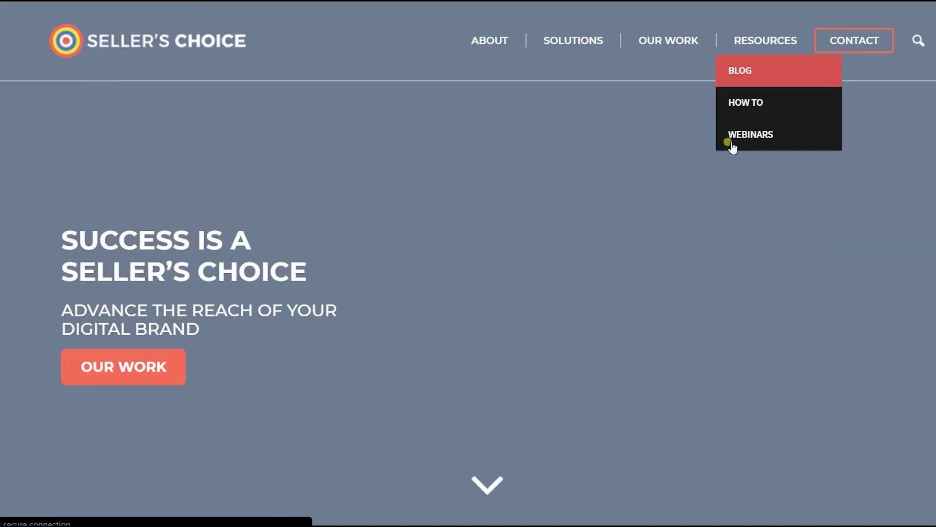
# Open the Amazon PPC webinar page from Resources > Webinars and look it over.
pyautogui.click(731, 100)
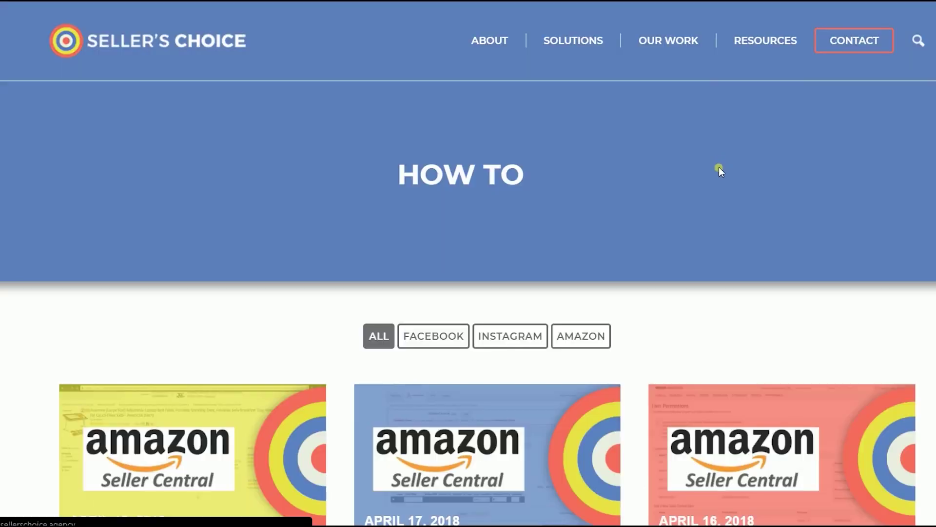
pyautogui.scroll(-3, 718, 166)
pyautogui.scroll(3, 717, 180)
pyautogui.moveTo(799, 43)
pyautogui.click(764, 136)
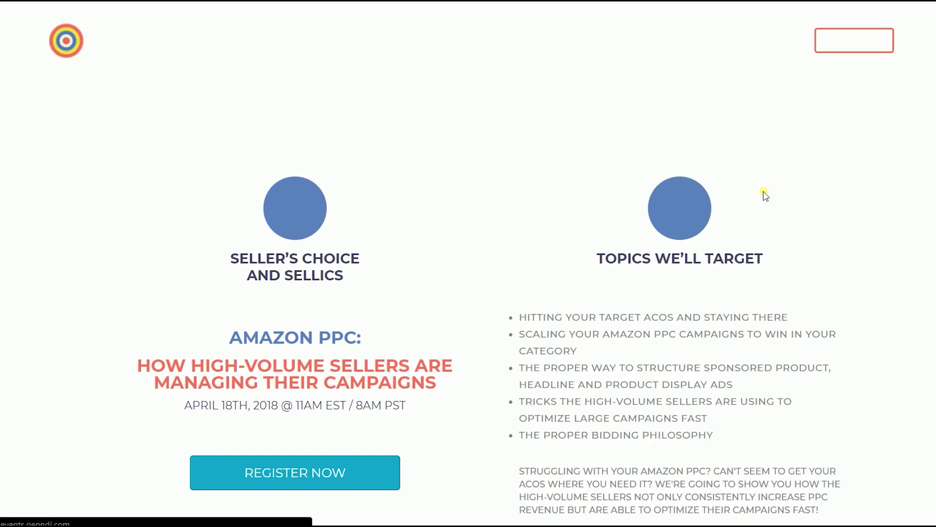
pyautogui.scroll(-5, 764, 195)
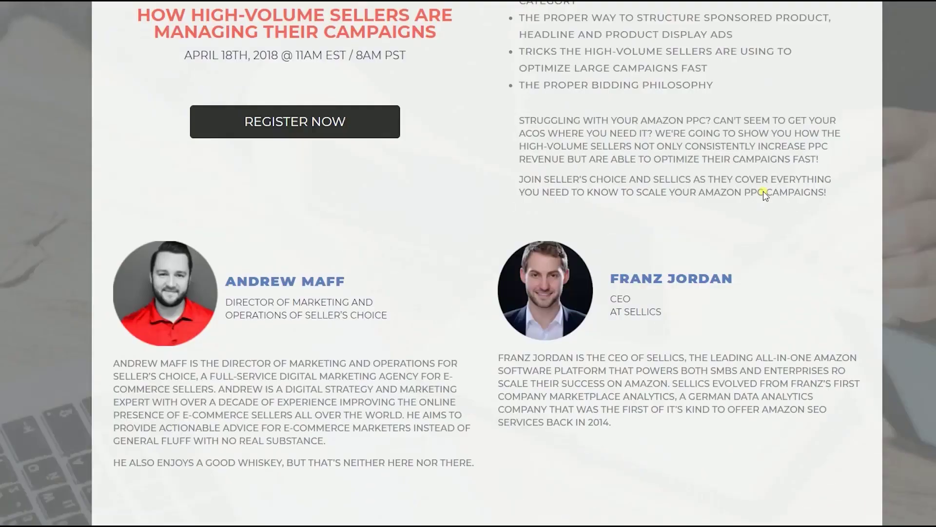
pyautogui.scroll(6, 797, 110)
# Return and open the Seller's Choice Blog listing of articles from April 2018.
pyautogui.hotkey('alt', 'Left')
pyautogui.moveTo(756, 48)
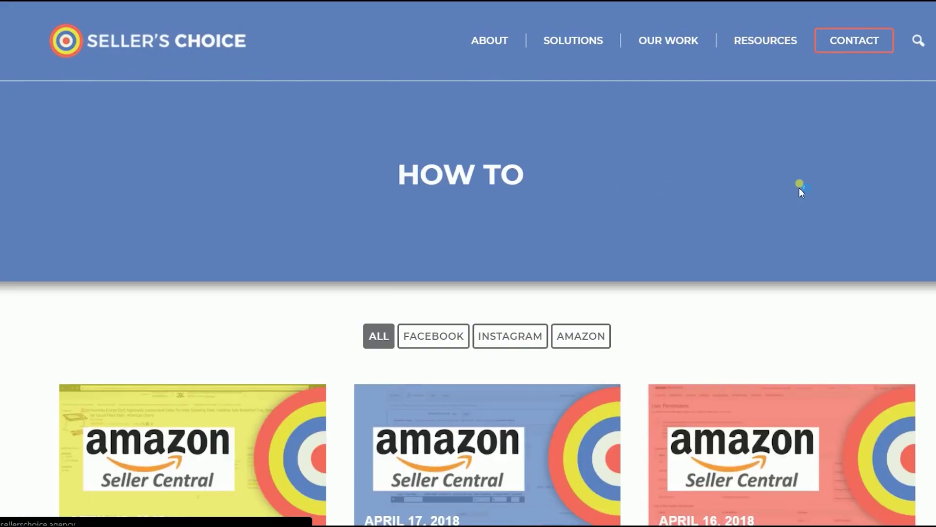
pyautogui.scroll(-10, 800, 184)
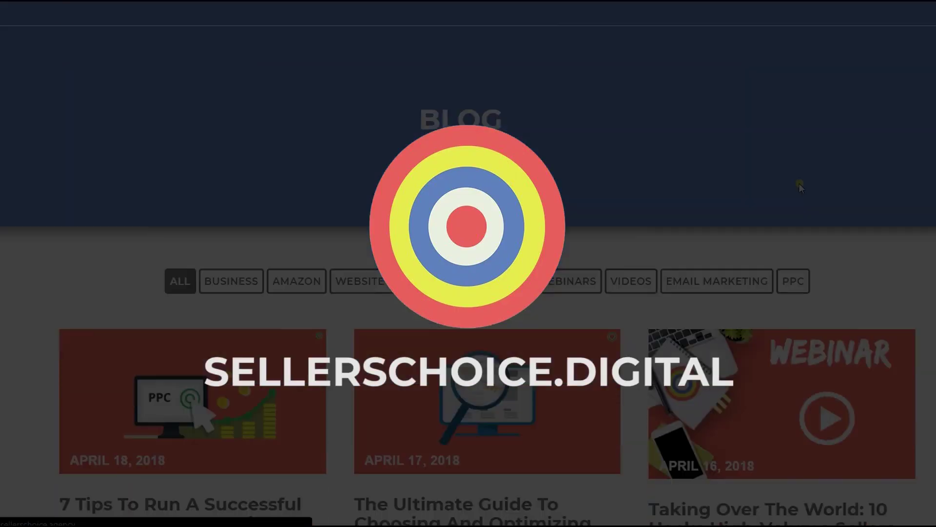
pyautogui.scroll(-3, 799, 187)
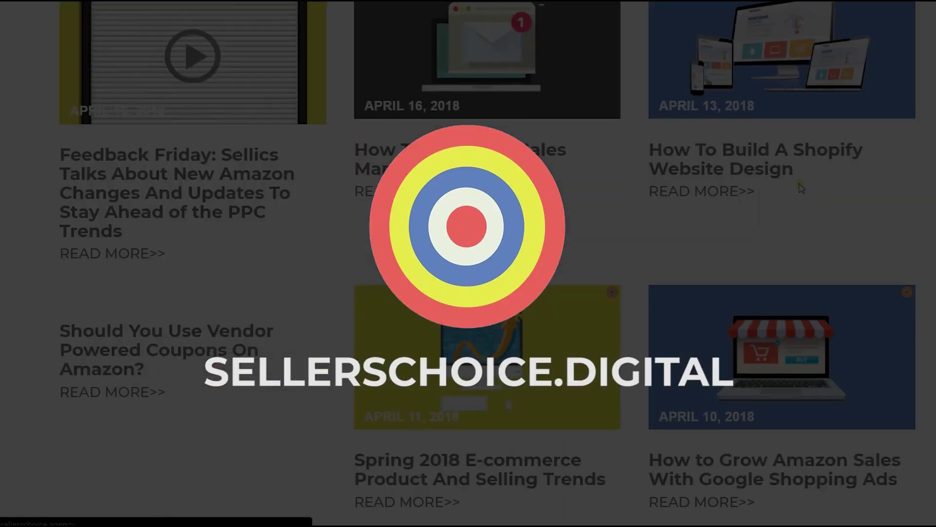
pyautogui.scroll(13, 800, 187)
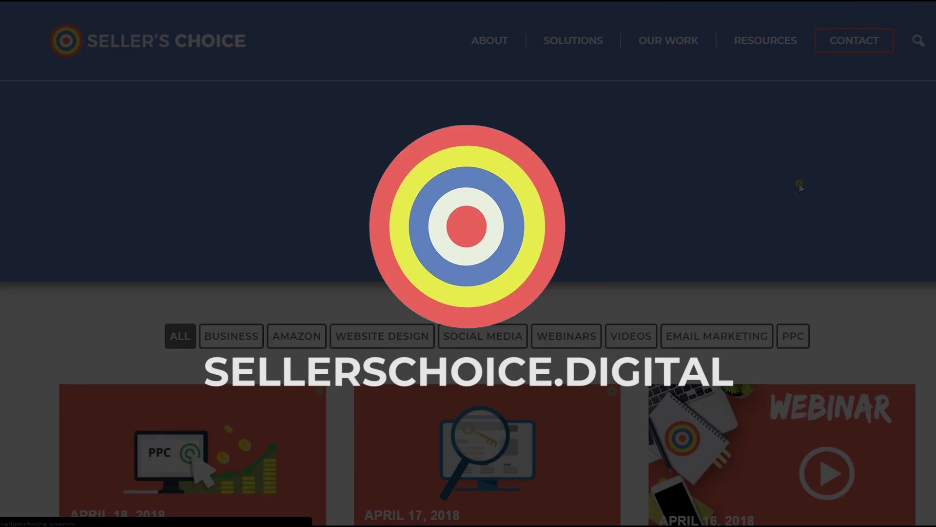